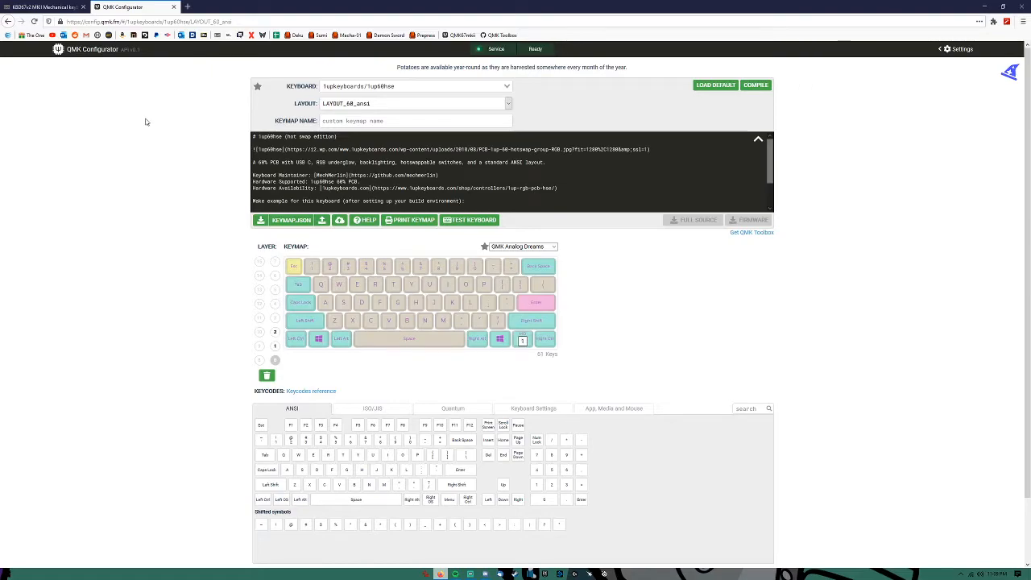
Set the keyboard model to kbdfans/kbd67/mkiirgb/v2.
{"action": "left_click", "coordinate": [507, 85]}
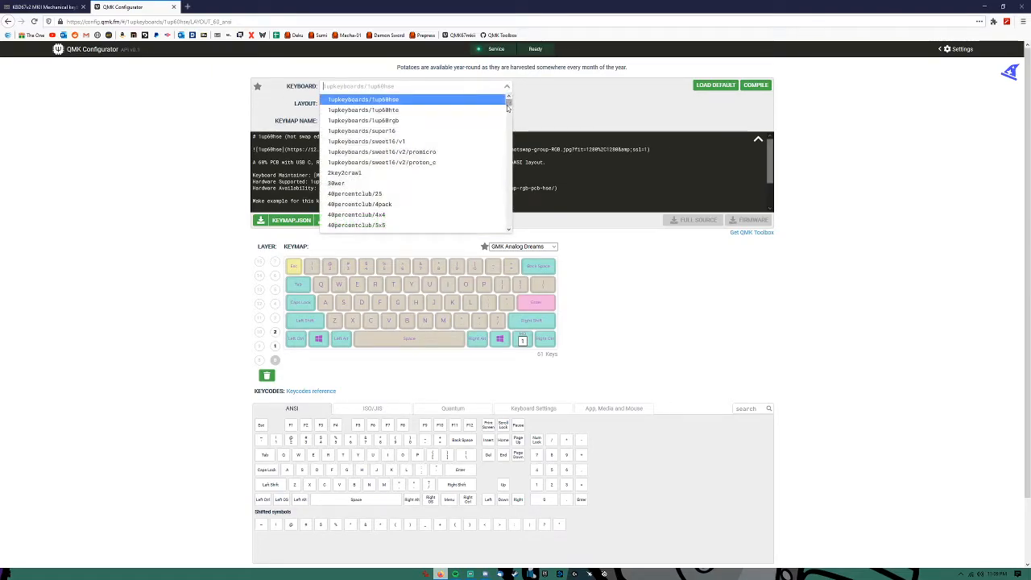
{"action": "scroll", "coordinate": [507, 115], "scroll_direction": "down", "scroll_amount": 5}
{"action": "left_click_drag", "start_coordinate": [506, 114], "coordinate": [505, 171]}
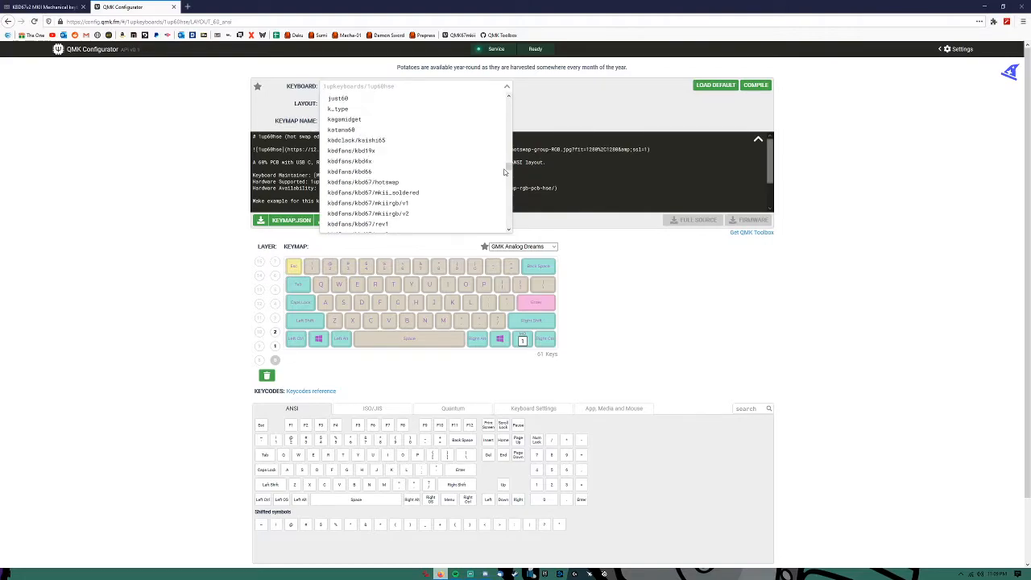
{"action": "left_click", "coordinate": [438, 215]}
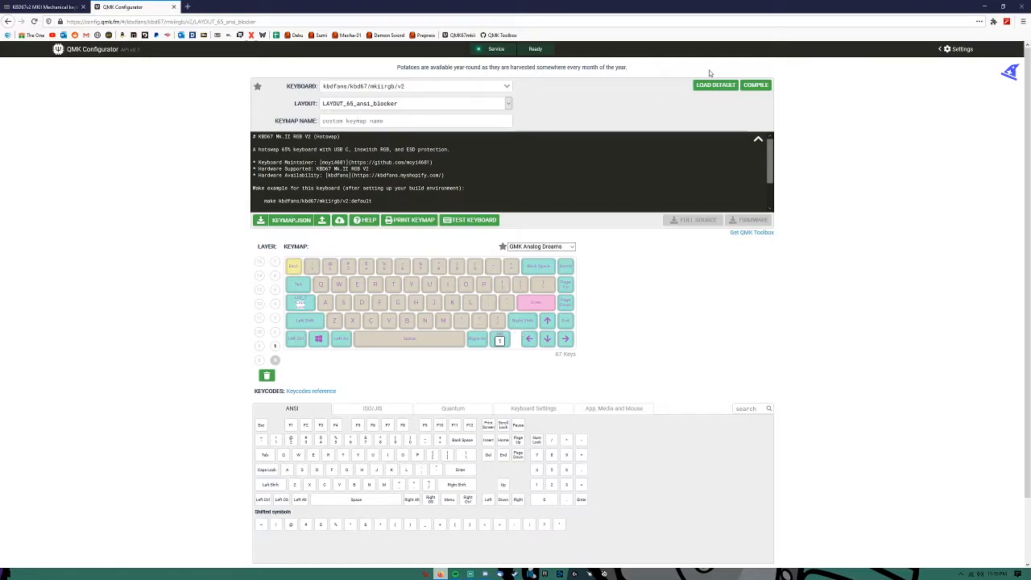
Name the keymap bugscuffle_board_12 and set the keycap colour theme to GMK 9009.
{"action": "type", "text": "bugscuffle_board_1"}
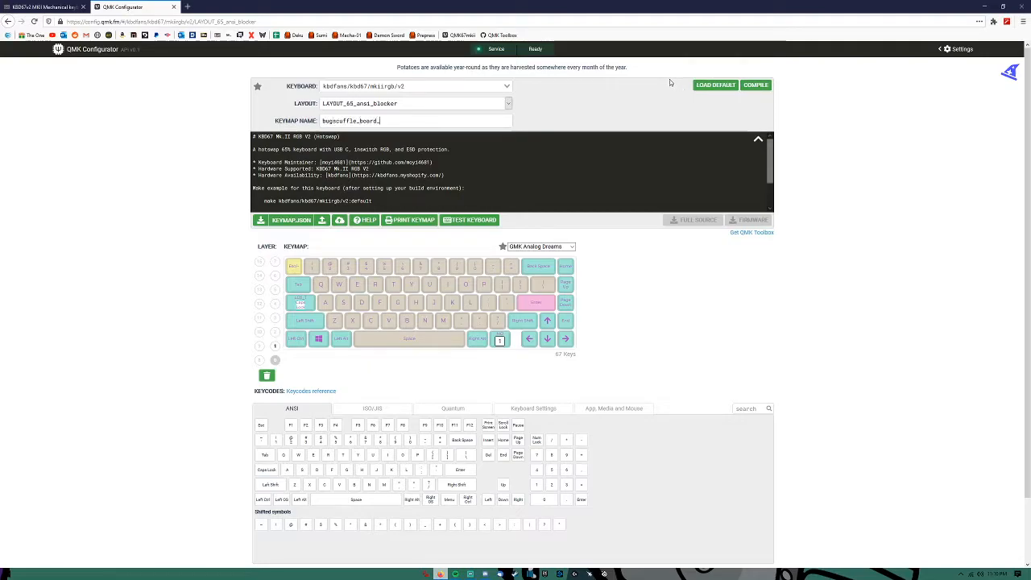
{"action": "type", "text": "2"}
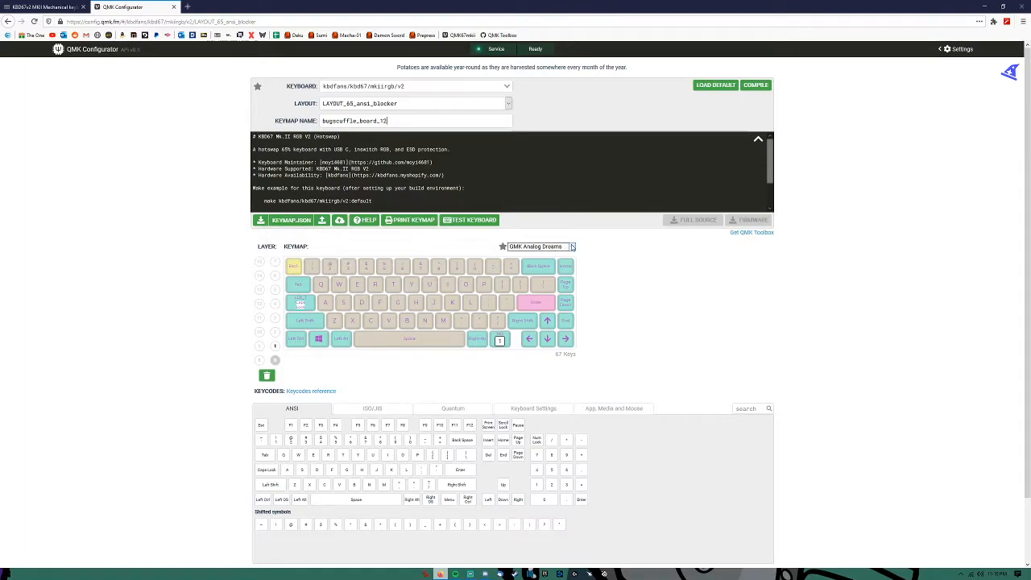
{"action": "left_click", "coordinate": [551, 247]}
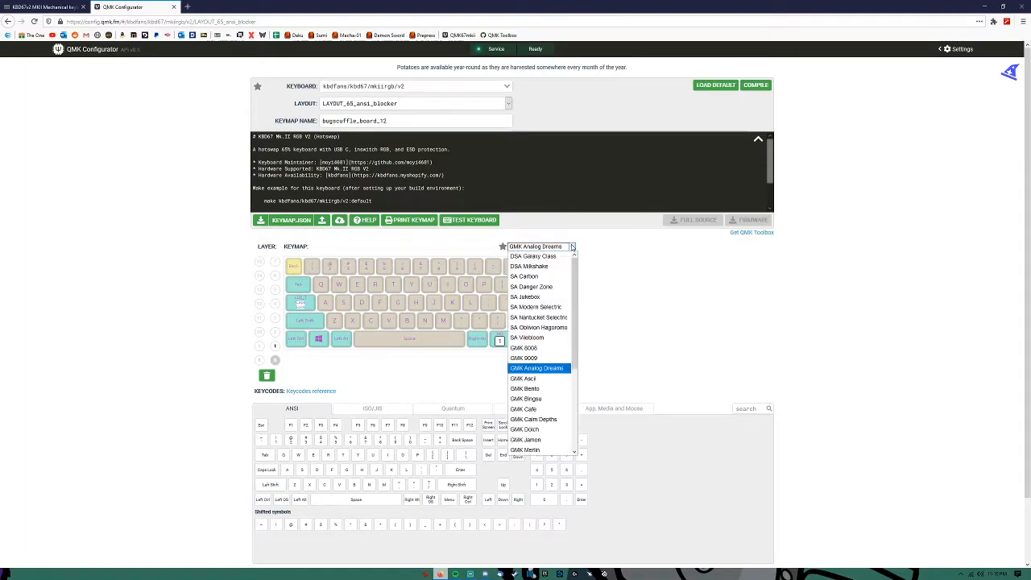
{"action": "left_click", "coordinate": [524, 358]}
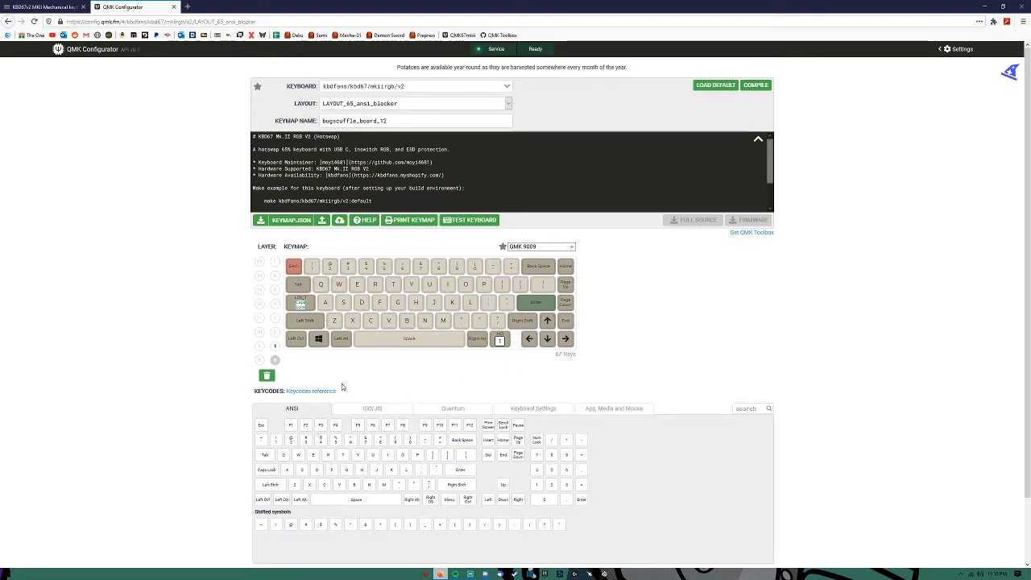
On layer 0, assign Delete, Page Up and Page Down to the three keys directly below Home.
{"action": "left_click", "coordinate": [275, 347]}
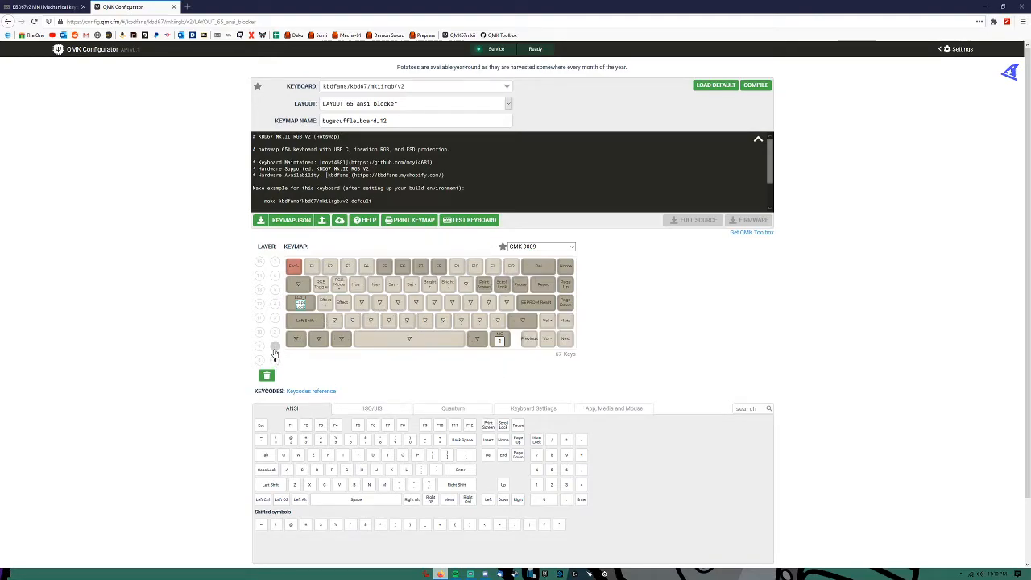
{"action": "left_click", "coordinate": [275, 363]}
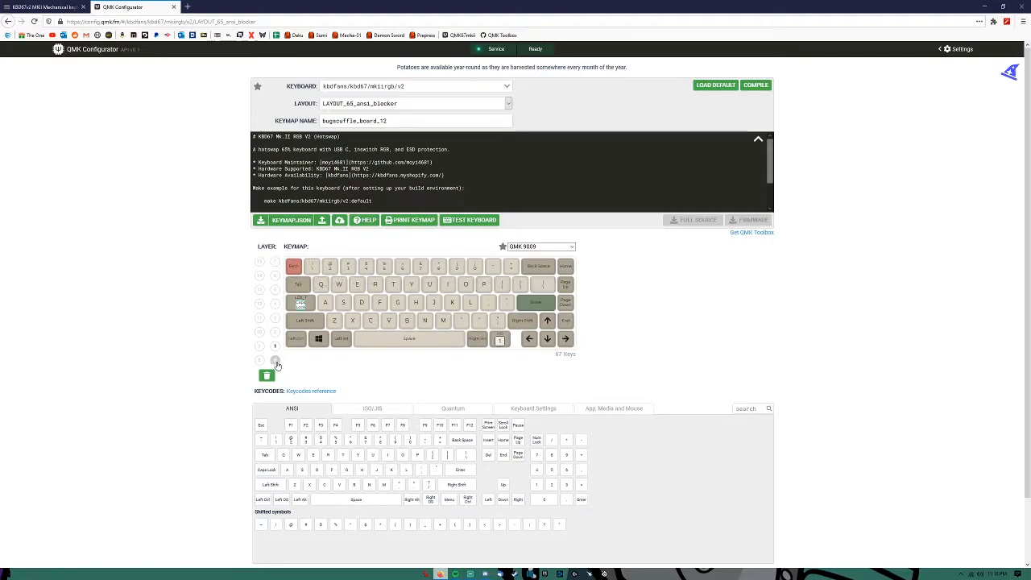
{"action": "left_click", "coordinate": [274, 348]}
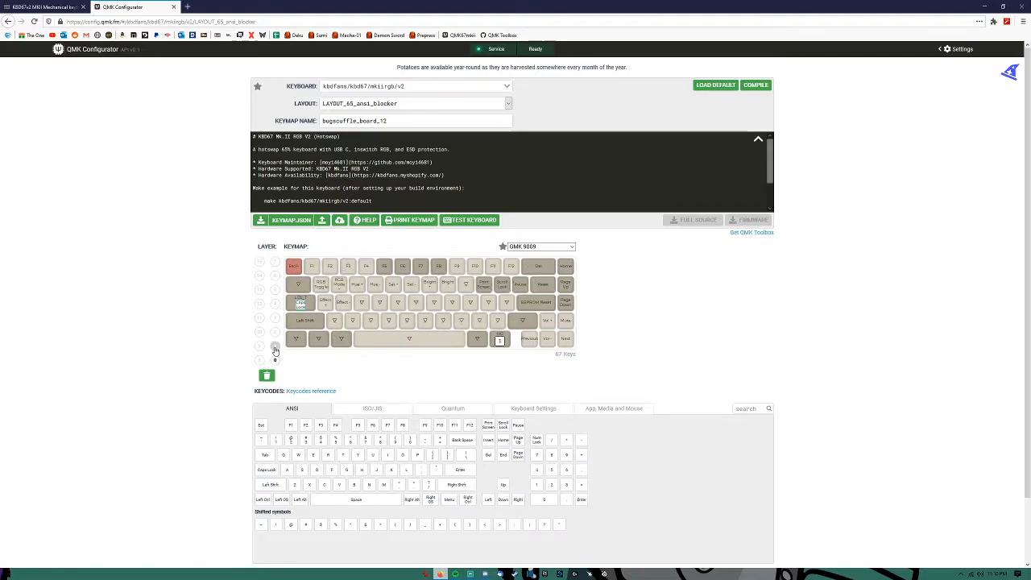
{"action": "left_click", "coordinate": [275, 362]}
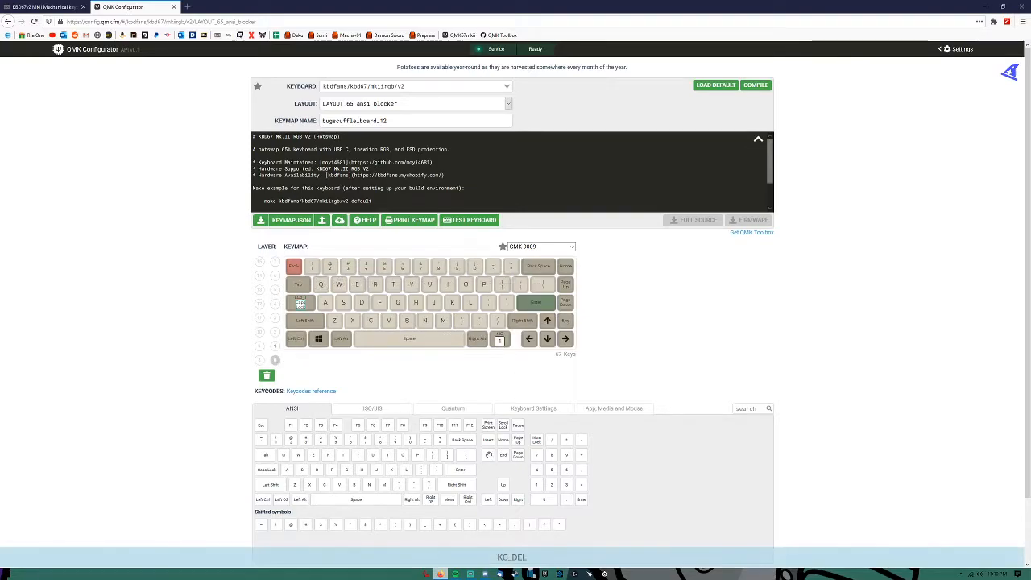
{"action": "left_click_drag", "start_coordinate": [488, 455], "coordinate": [566, 287]}
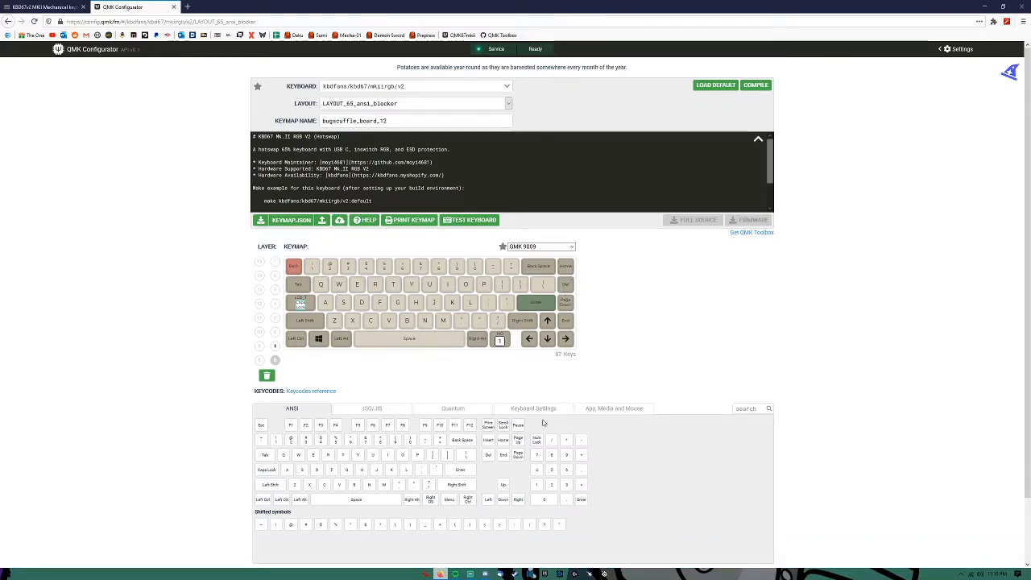
{"action": "left_click_drag", "start_coordinate": [521, 442], "coordinate": [568, 305]}
{"action": "left_click_drag", "start_coordinate": [522, 451], "coordinate": [568, 325]}
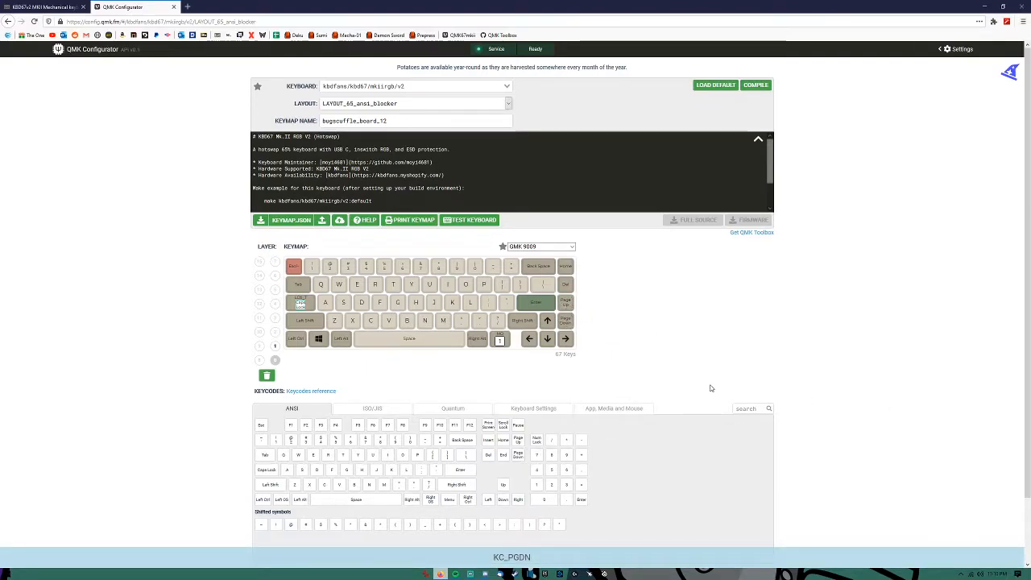
Review the available Quantum, Keyboard Settings, App, Media and Mouse, and ISO/JIS keycodes, ending on the ANSI set.
{"action": "left_click", "coordinate": [432, 410]}
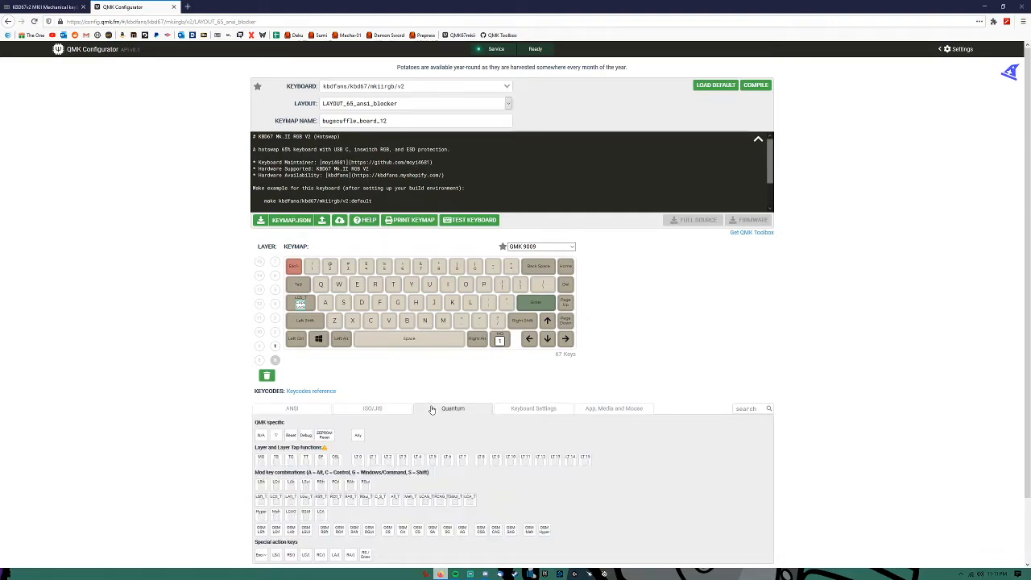
{"action": "left_click", "coordinate": [520, 411]}
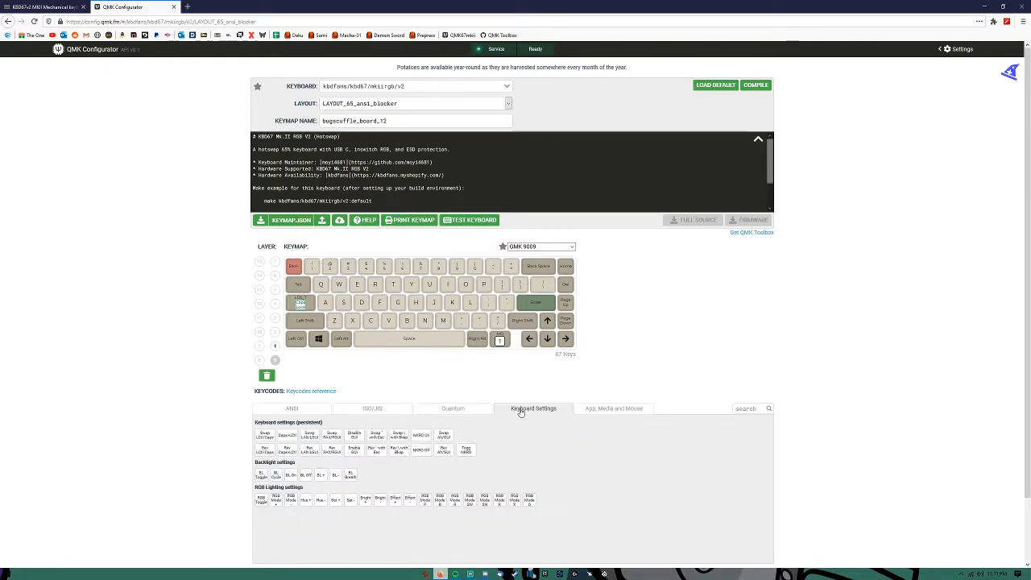
{"action": "left_click", "coordinate": [607, 409]}
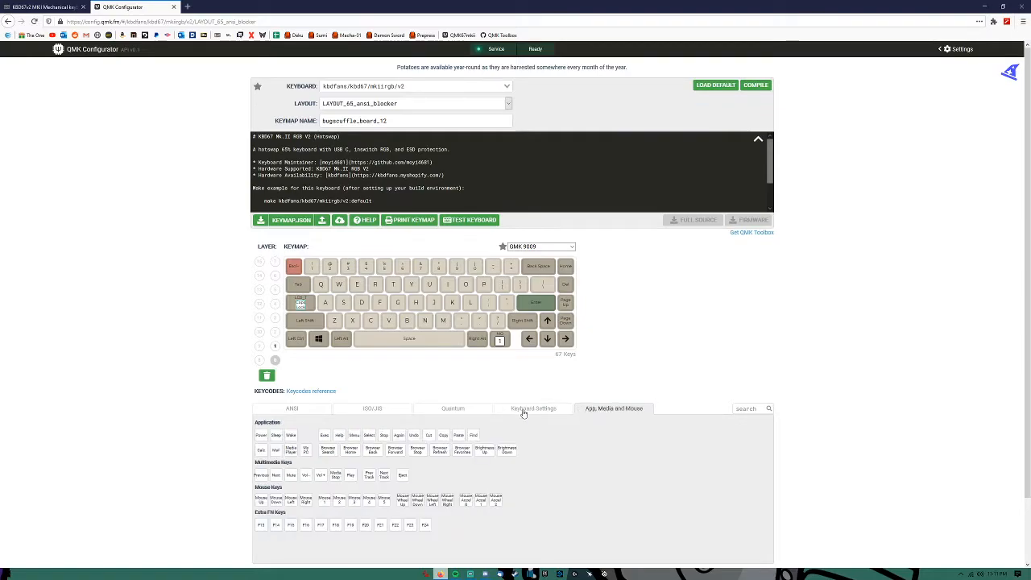
{"action": "left_click", "coordinate": [523, 411]}
{"action": "left_click", "coordinate": [458, 413]}
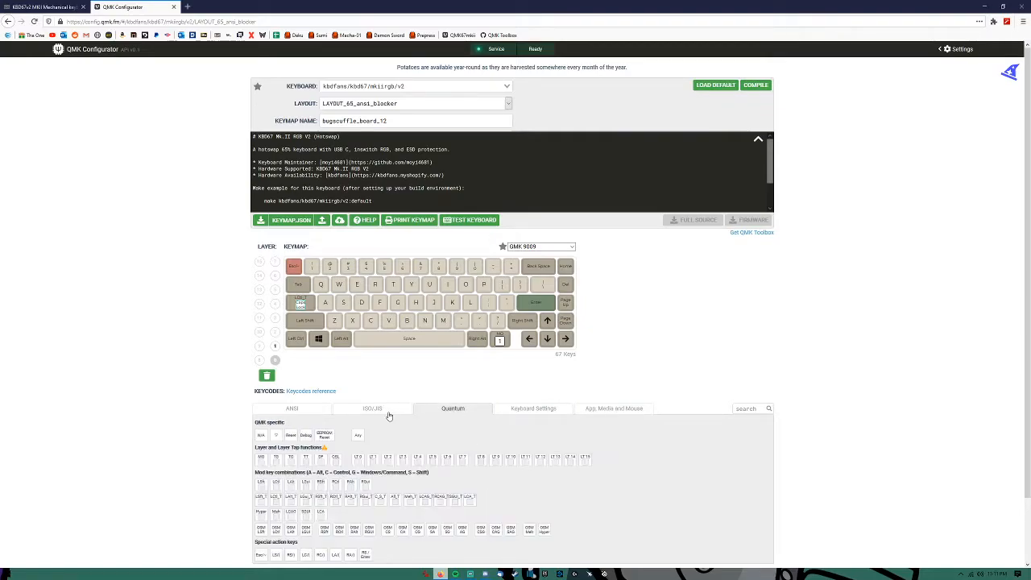
{"action": "left_click", "coordinate": [382, 415]}
{"action": "left_click", "coordinate": [319, 413]}
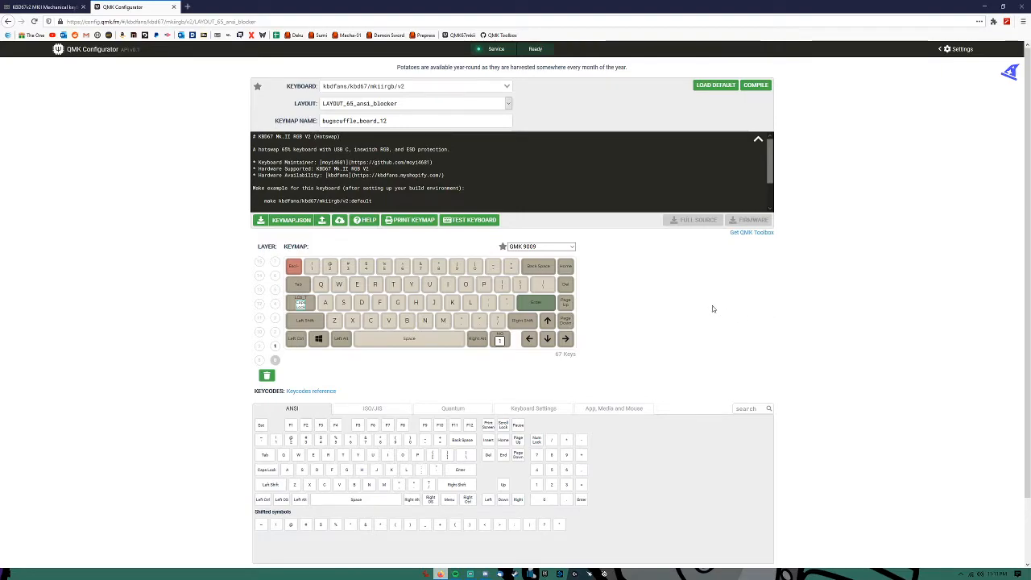
Compile the bugscuffle_board_12 keymap and download its firmware file.
{"action": "left_click", "coordinate": [756, 85]}
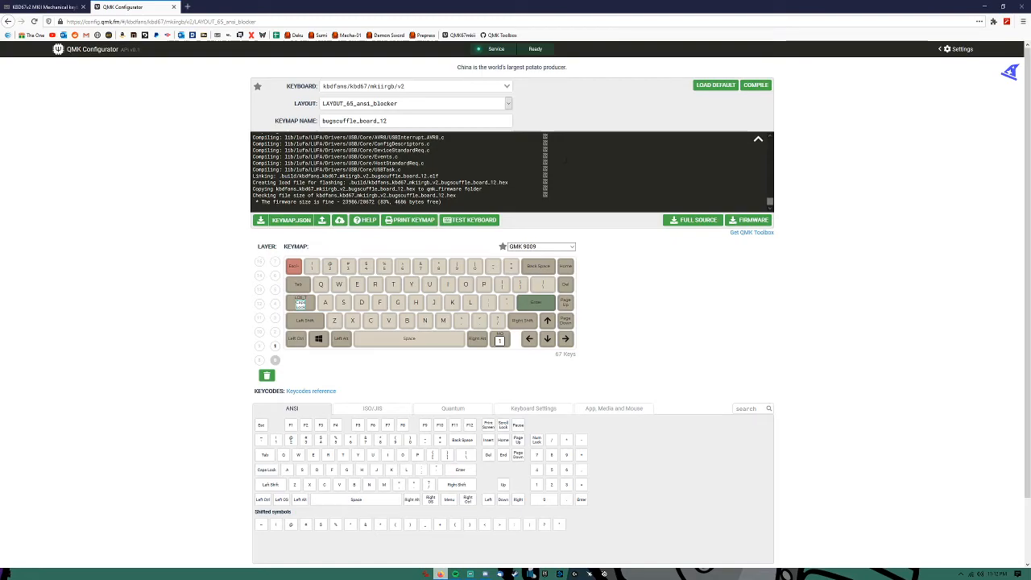
{"action": "left_click", "coordinate": [739, 221]}
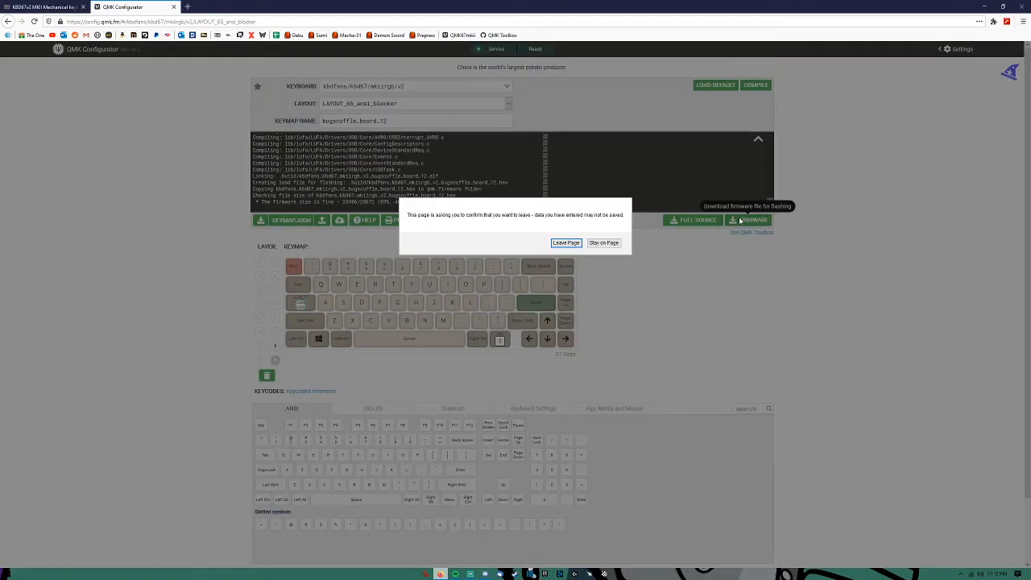
{"action": "left_click", "coordinate": [564, 243]}
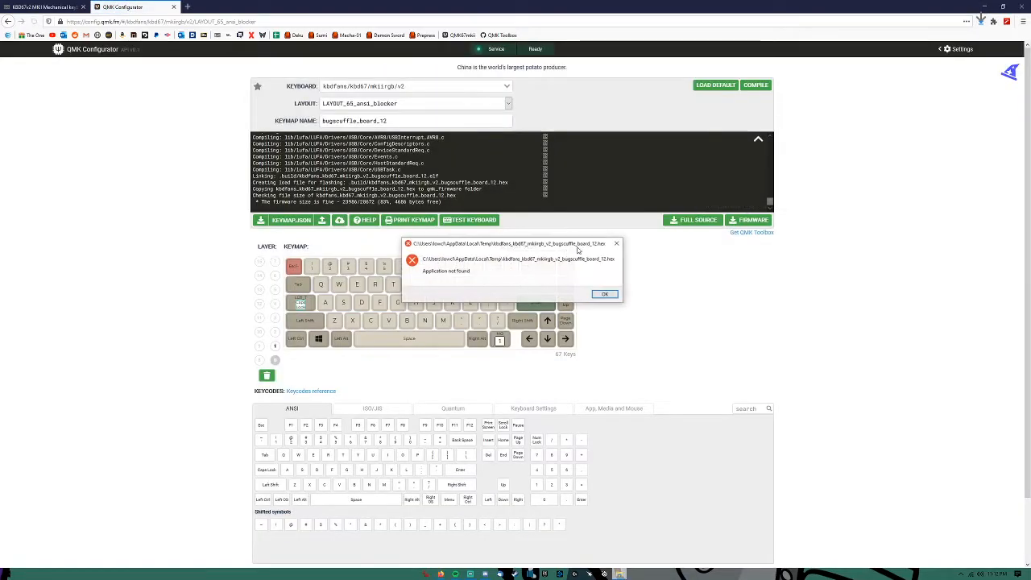
{"action": "left_click", "coordinate": [606, 294]}
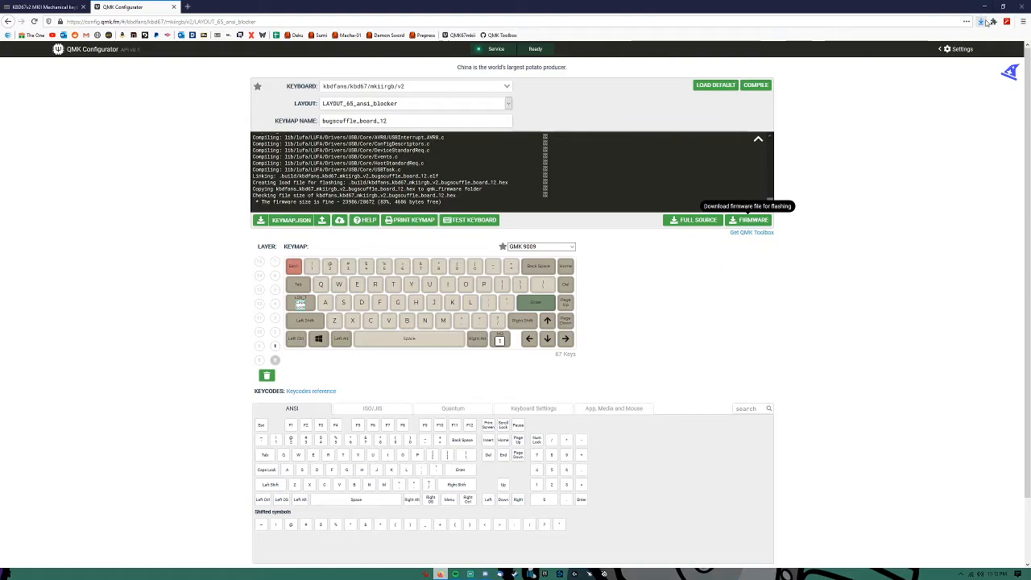
Move the downloaded firmware .hex file into the hex_files folder in File Explorer and check that folder.
{"action": "left_click", "coordinate": [982, 23]}
{"action": "left_click", "coordinate": [975, 42]}
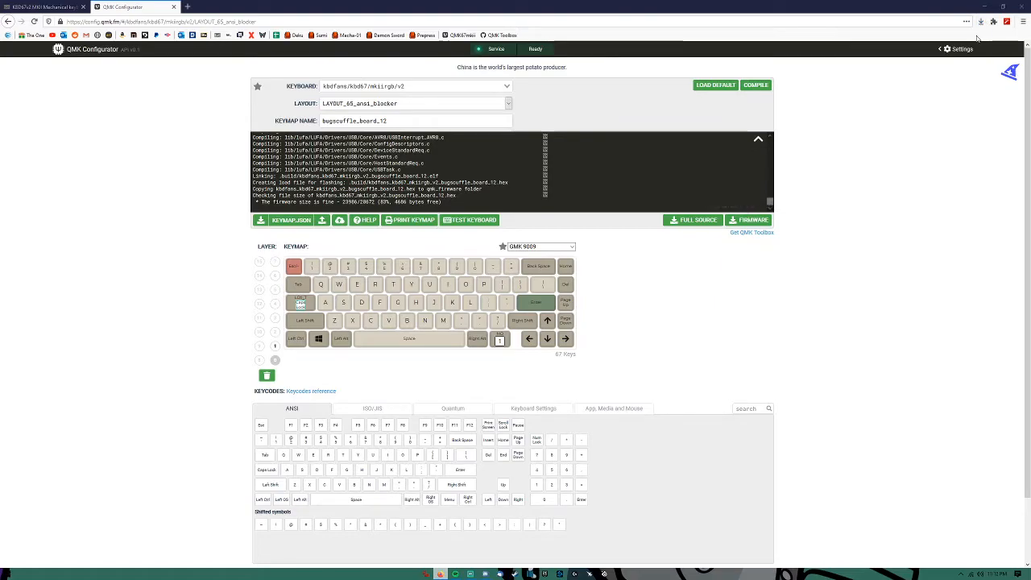
{"action": "left_click_drag", "start_coordinate": [689, 331], "coordinate": [612, 216]}
{"action": "left_click", "coordinate": [605, 216]}
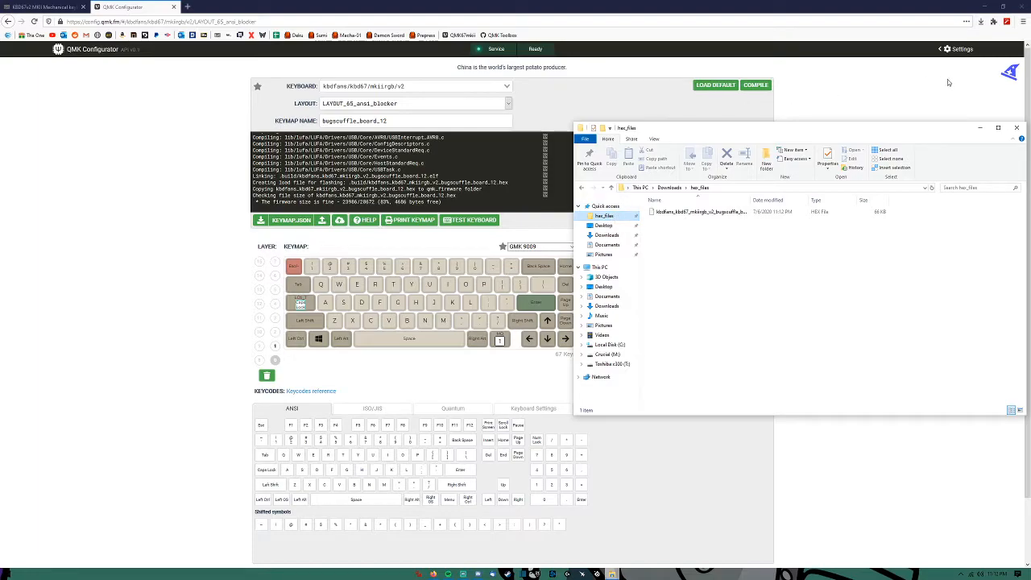
{"action": "left_click", "coordinate": [1019, 128]}
Find the QMK Toolbox releases page on GitHub and download qmk_toolbox.exe from release 0.0.18.
{"action": "left_click", "coordinate": [187, 7]}
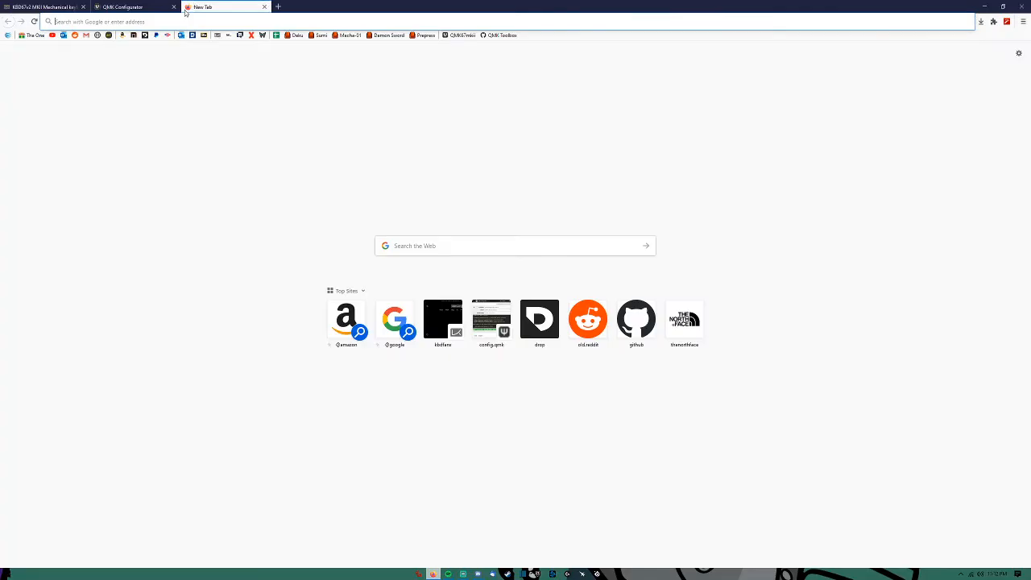
{"action": "type", "text": "qmk toolbox"}
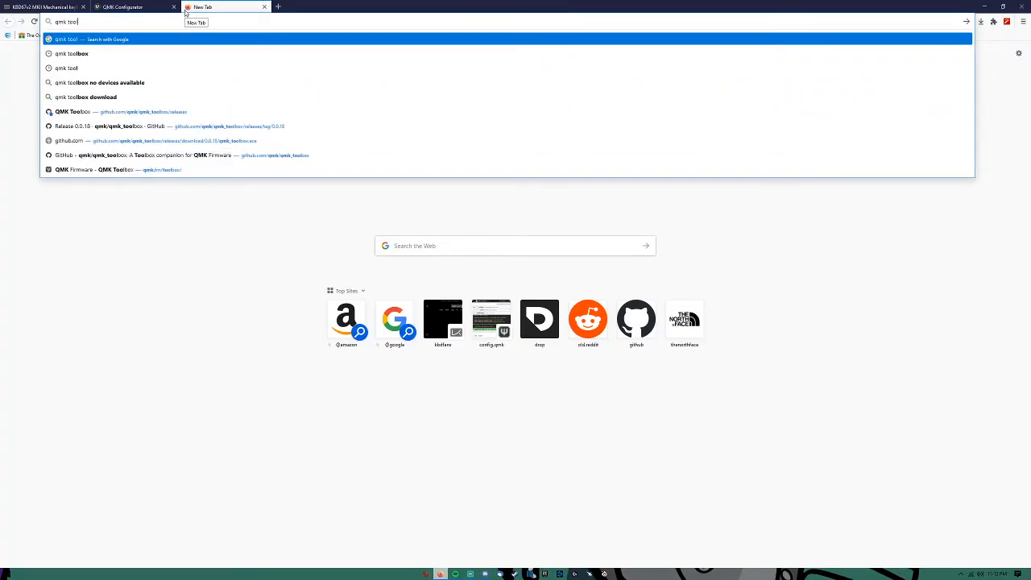
{"action": "key", "text": "Return"}
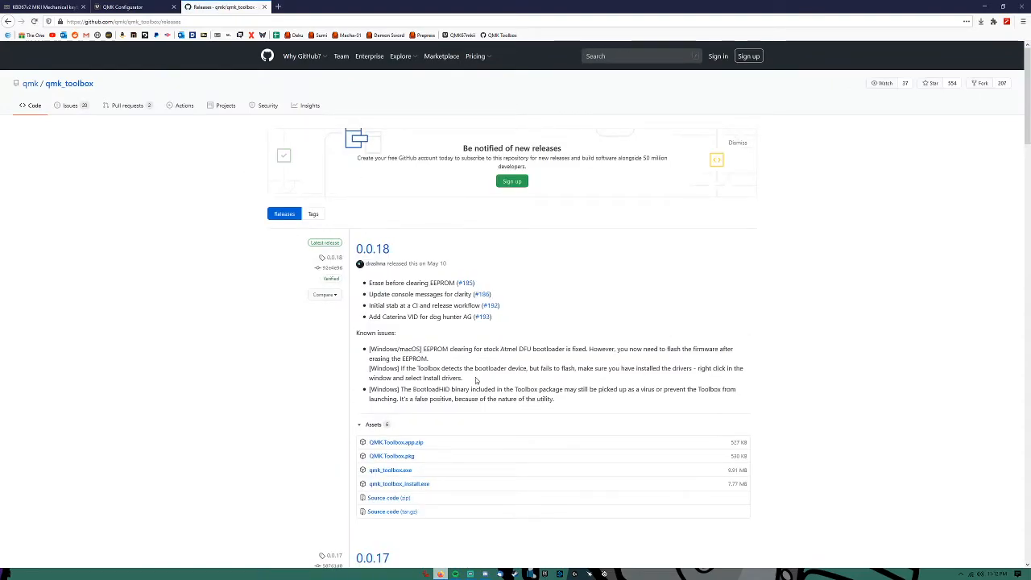
{"action": "scroll", "coordinate": [528, 367], "scroll_direction": "down", "scroll_amount": 1}
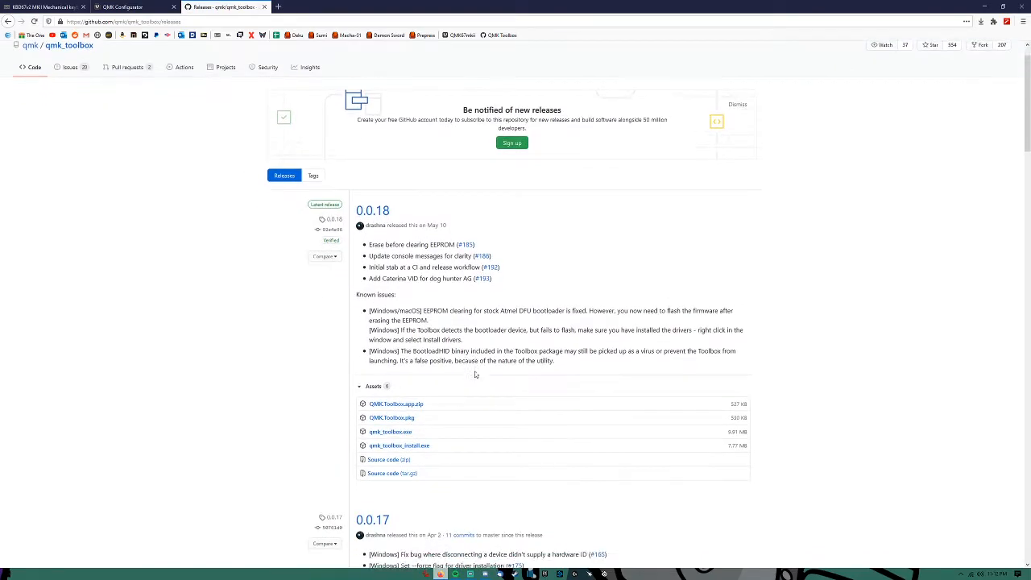
{"action": "left_click", "coordinate": [406, 432]}
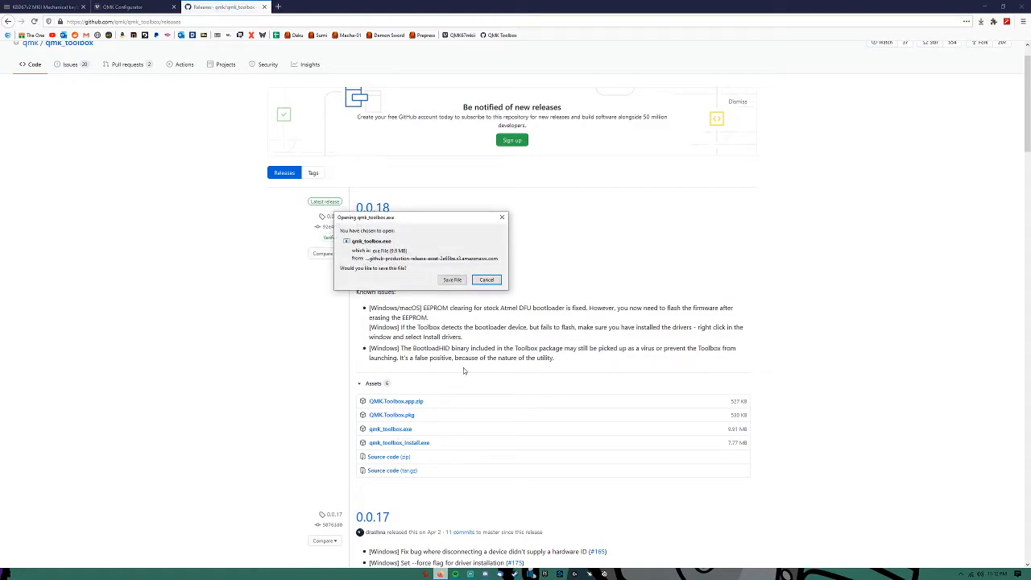
{"action": "left_click", "coordinate": [452, 280]}
Launch the downloaded QMK Toolbox executable, allowing it past Windows SmartScreen, and install the device drivers.
{"action": "left_click", "coordinate": [981, 22]}
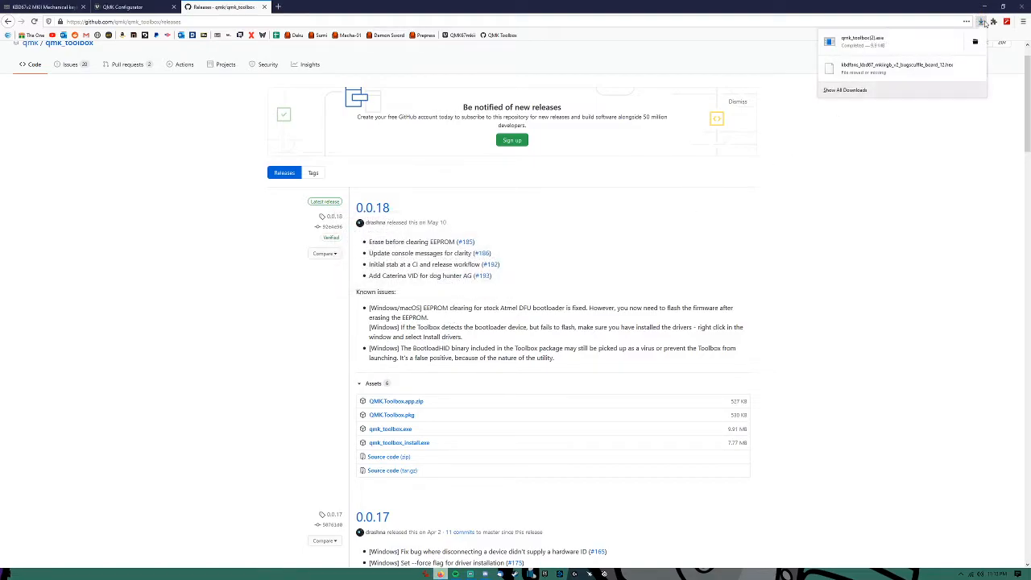
{"action": "left_click", "coordinate": [931, 40]}
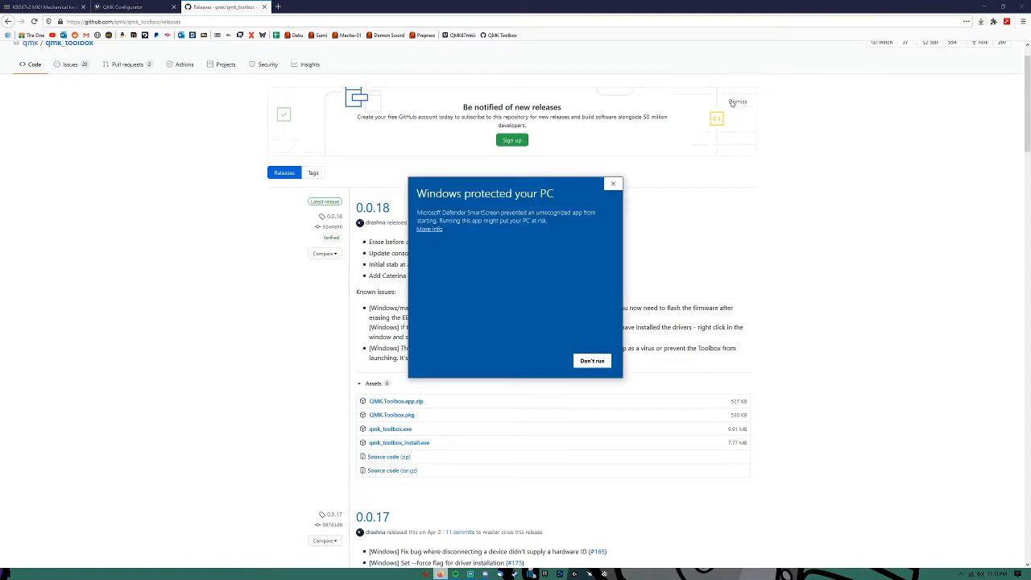
{"action": "left_click", "coordinate": [431, 230]}
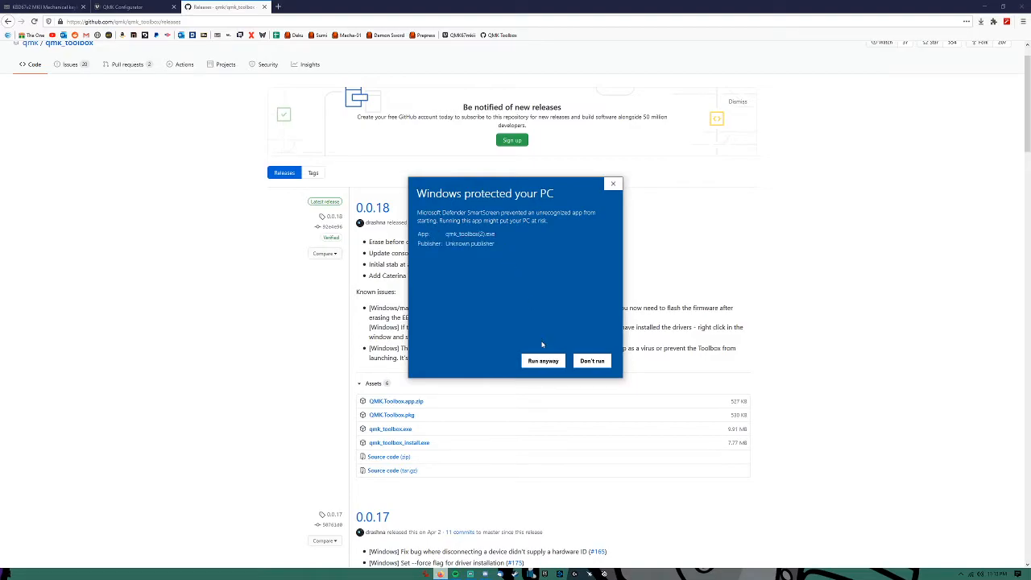
{"action": "left_click", "coordinate": [543, 361]}
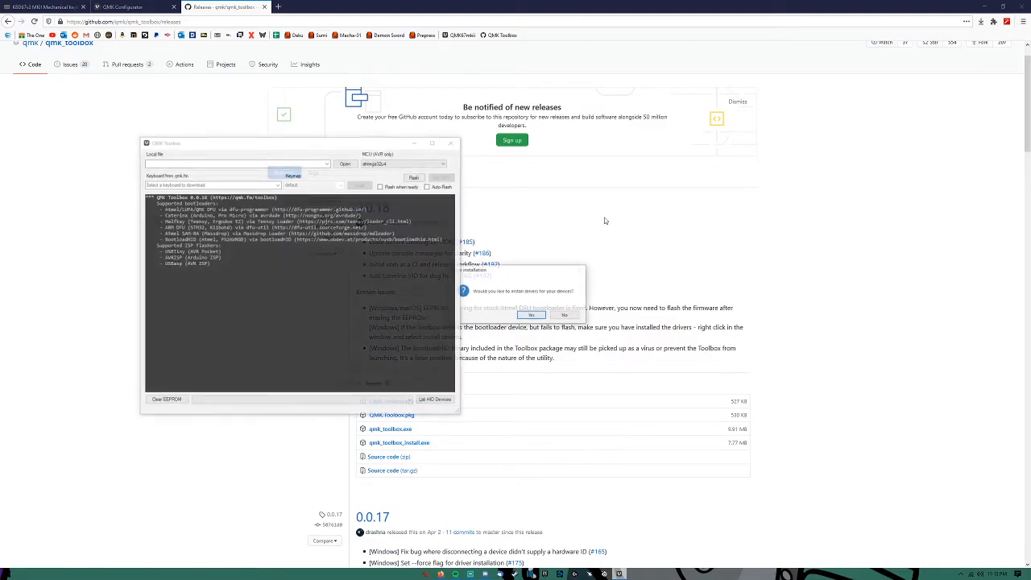
{"action": "left_click_drag", "start_coordinate": [543, 271], "coordinate": [580, 260]}
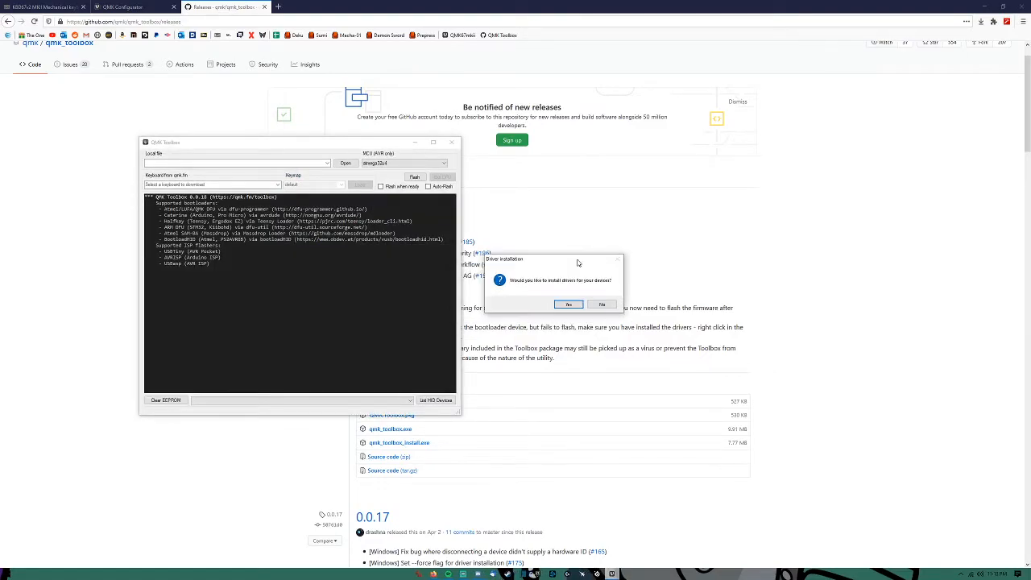
{"action": "left_click", "coordinate": [569, 305]}
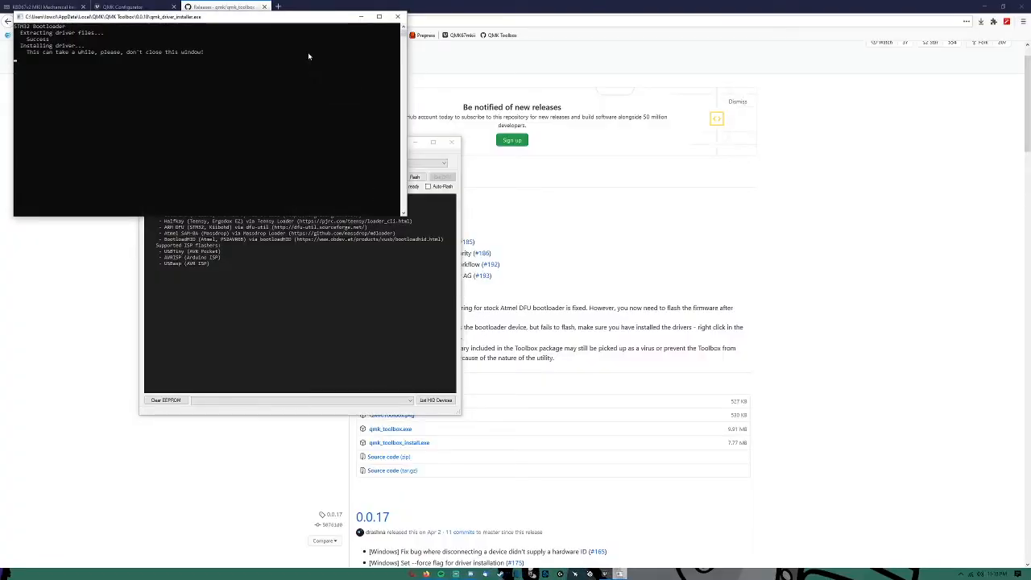
Load kbdfans_kbd67_mkiirgb_v2_bugscuffle_board_12.hex from the hex_files folder as the local firmware file.
{"action": "left_click_drag", "start_coordinate": [304, 18], "coordinate": [774, 120]}
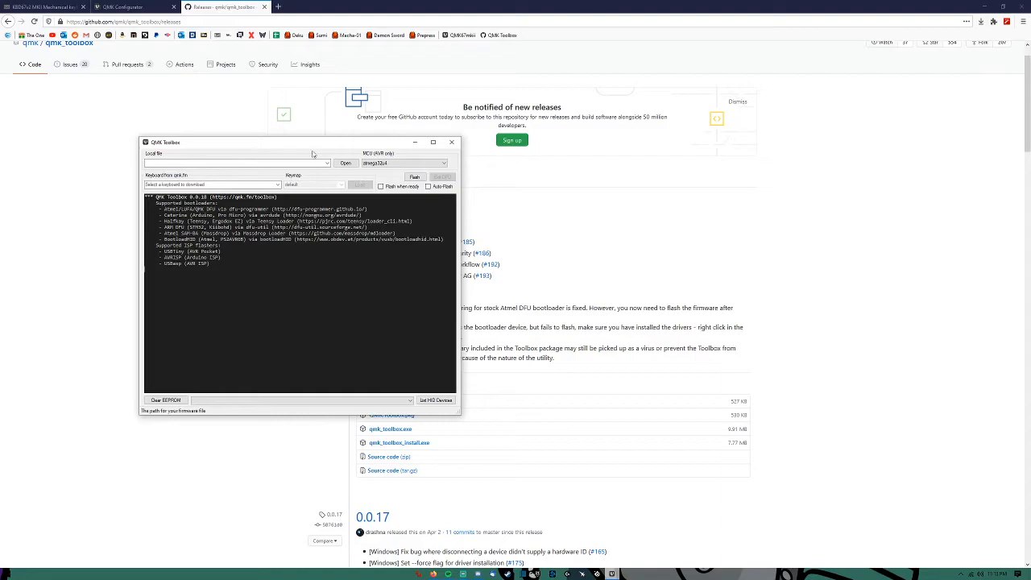
{"action": "left_click_drag", "start_coordinate": [316, 144], "coordinate": [514, 135]}
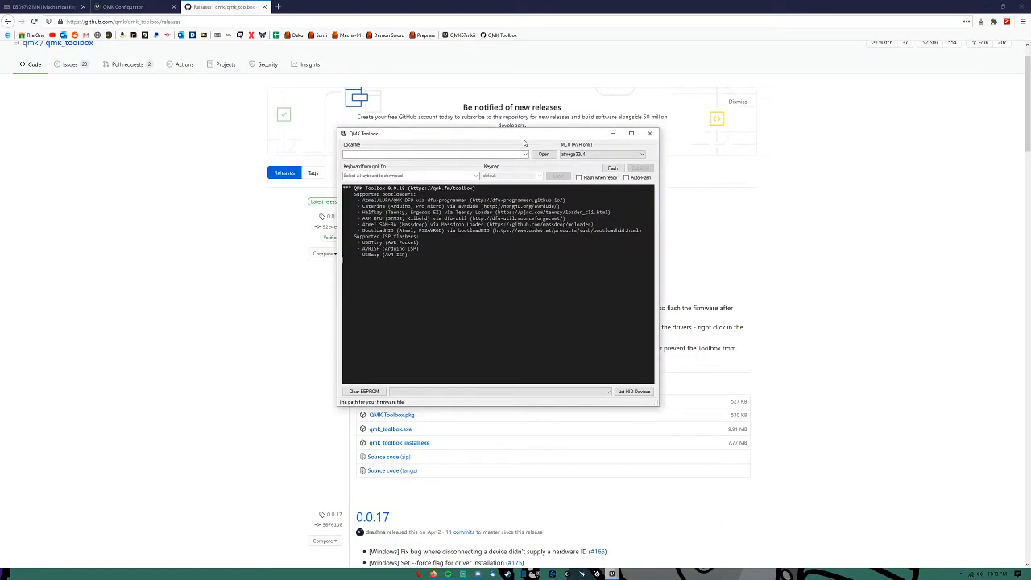
{"action": "left_click", "coordinate": [545, 155]}
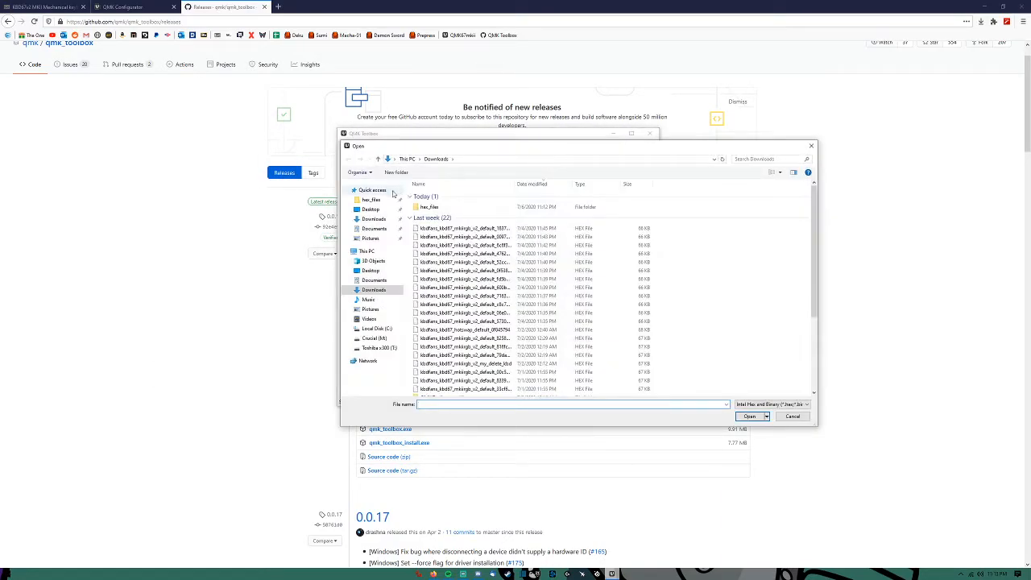
{"action": "left_click", "coordinate": [373, 200]}
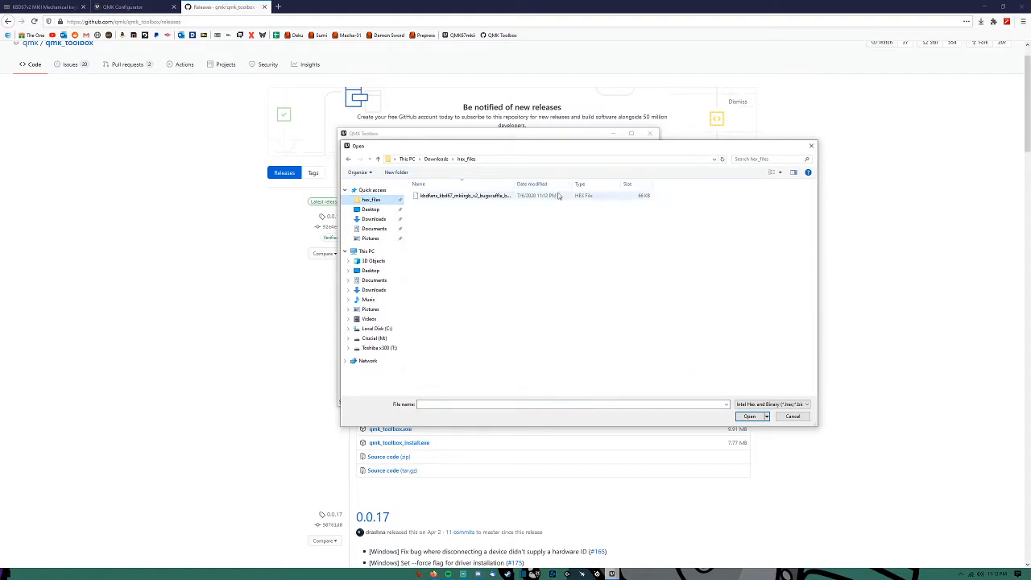
{"action": "left_click", "coordinate": [498, 198]}
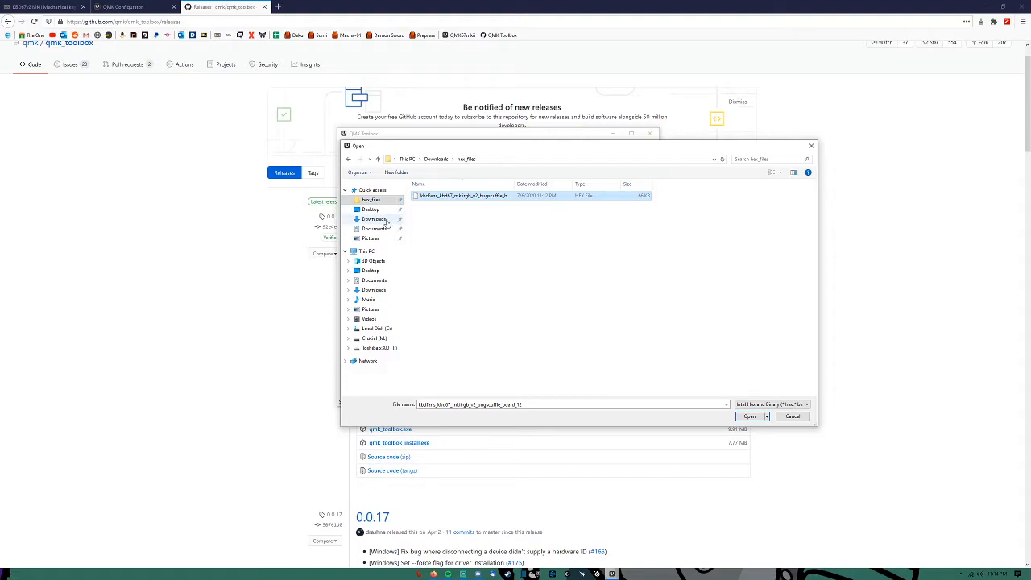
{"action": "left_click", "coordinate": [463, 196]}
{"action": "left_click", "coordinate": [744, 423]}
{"action": "left_click", "coordinate": [750, 417]}
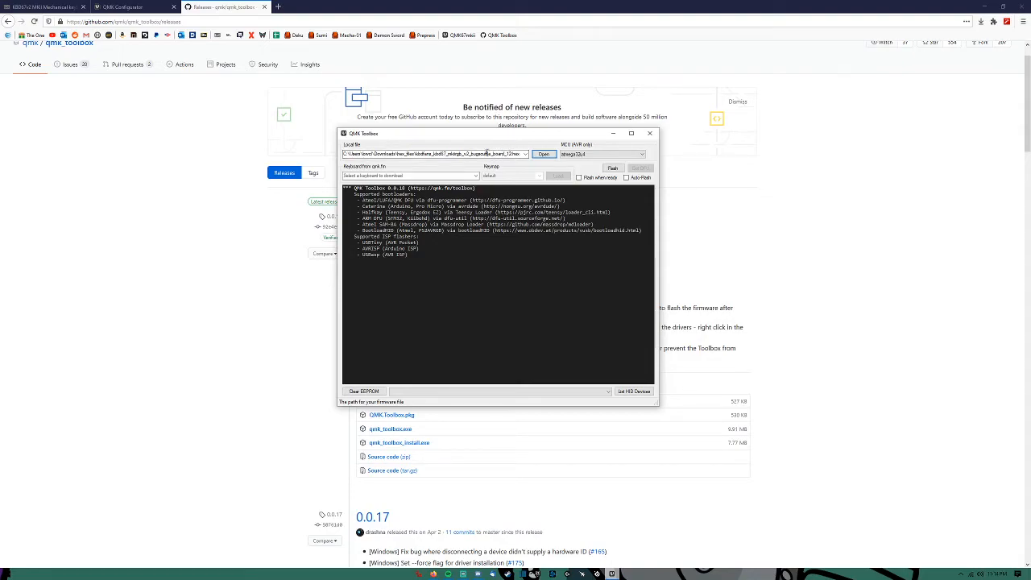
Flash the loaded firmware file to the connected ATmega32U4 keyboard in DFU mode.
{"action": "left_click", "coordinate": [443, 282]}
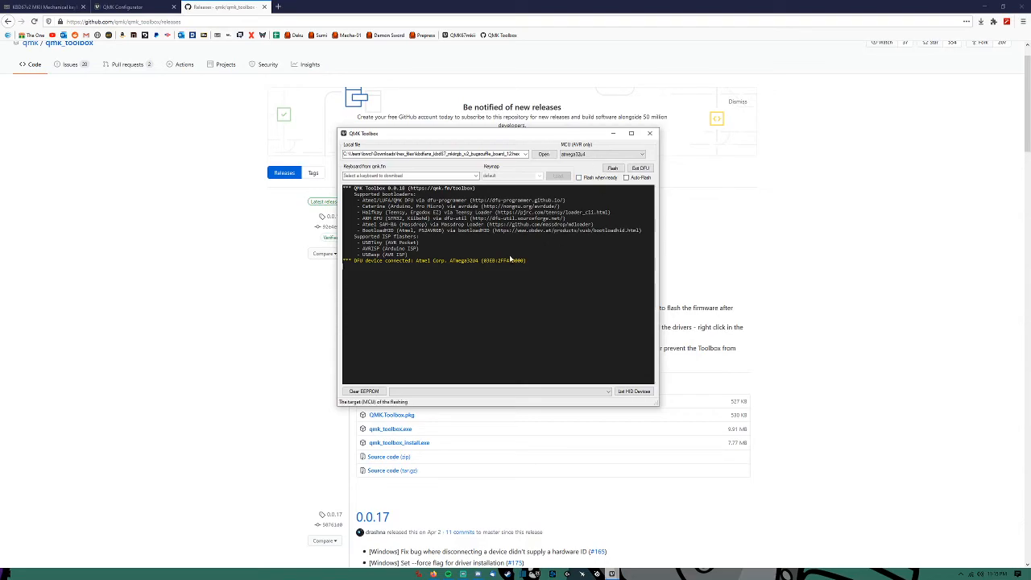
{"action": "left_click", "coordinate": [615, 169]}
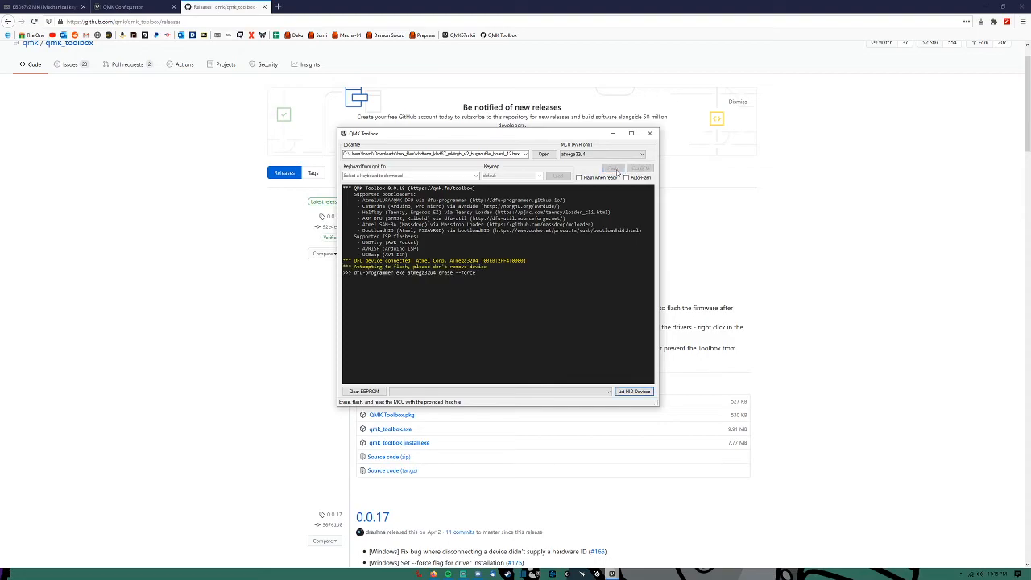